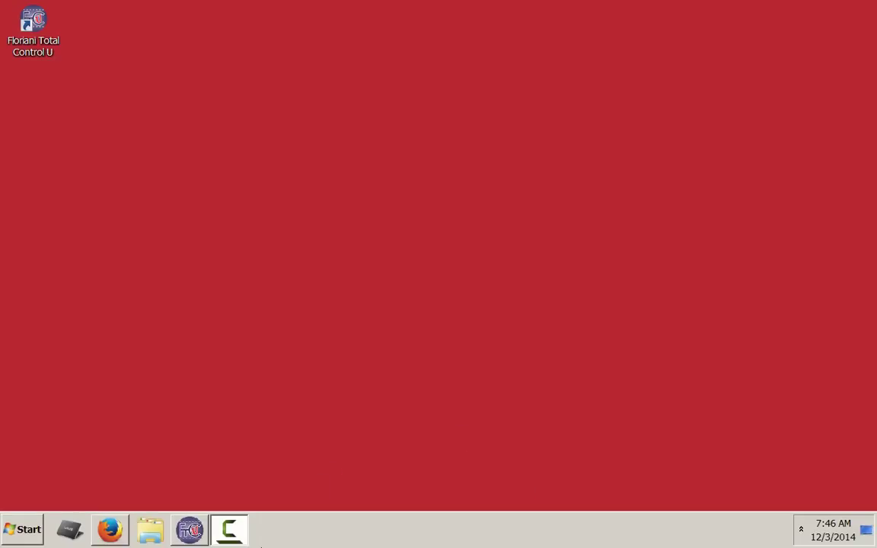
Restore the Floriani Total Control U window showing the blank Design7 workspace.
left_click(191, 533)
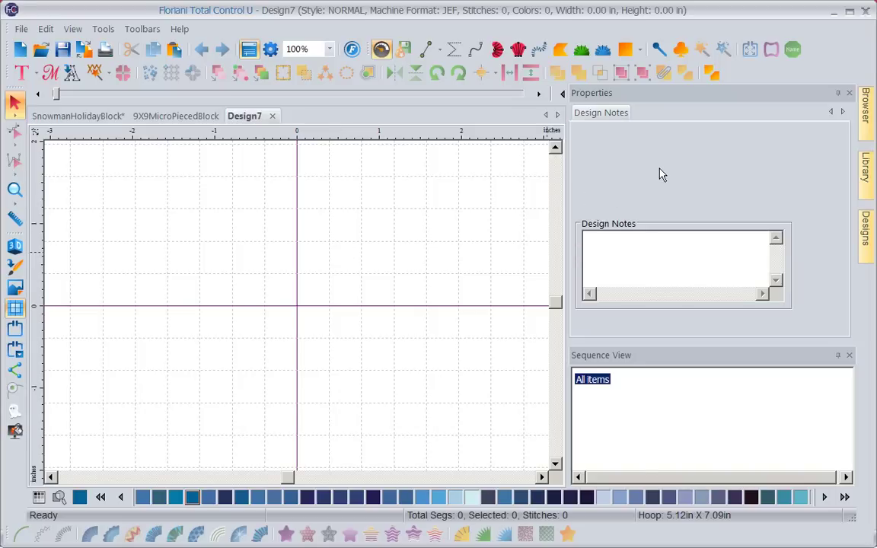
Place the swirl-framed Tree.waf Christmas tree from Free Monthly Designs November2014 into Design7.
left_click(864, 183)
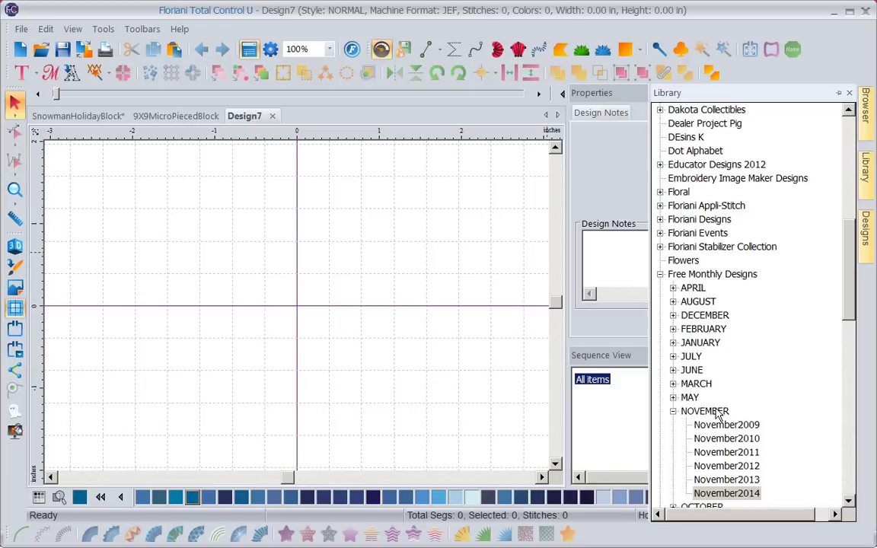
left_click(726, 494)
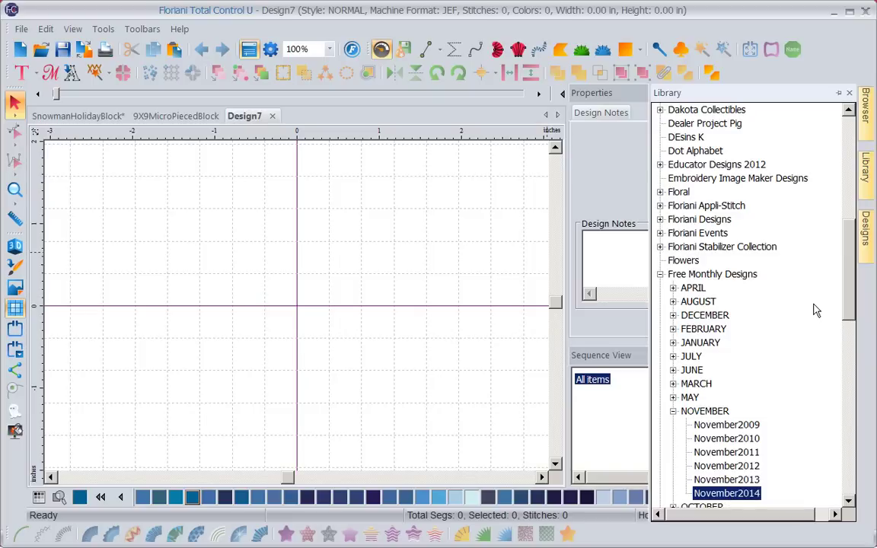
left_click(867, 228)
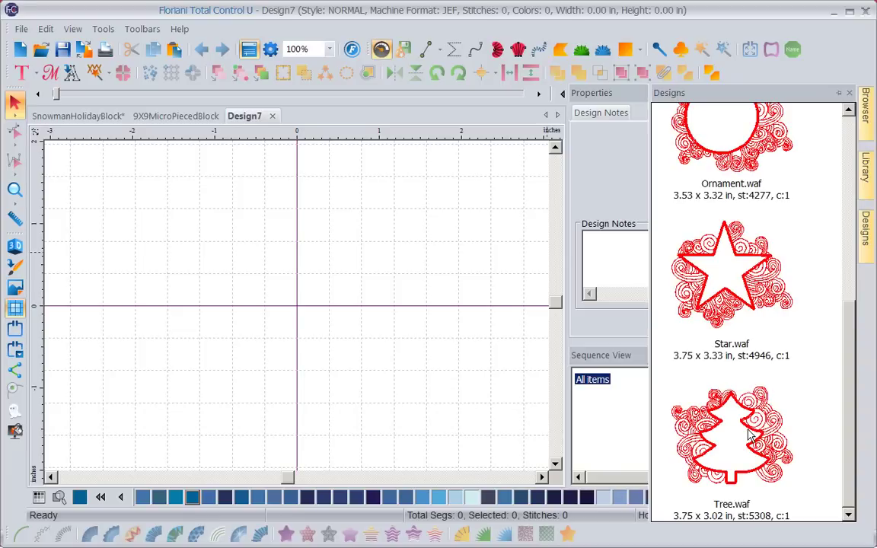
left_click_drag(750, 436, 505, 308)
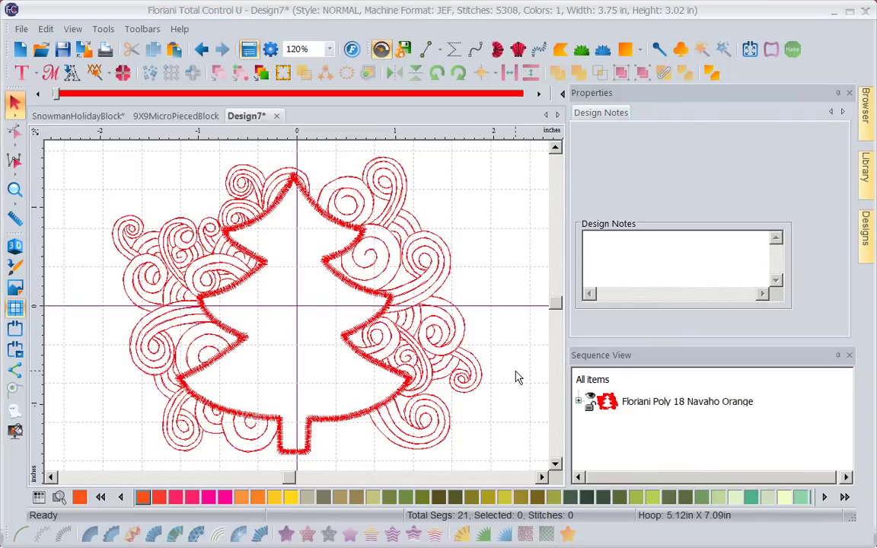
Select all objects of the tree design in Sequence View, then deselect it.
mouse_move(568, 482)
left_mouse_down()
mouse_move(567, 347)
mouse_move(653, 357)
left_mouse_up()
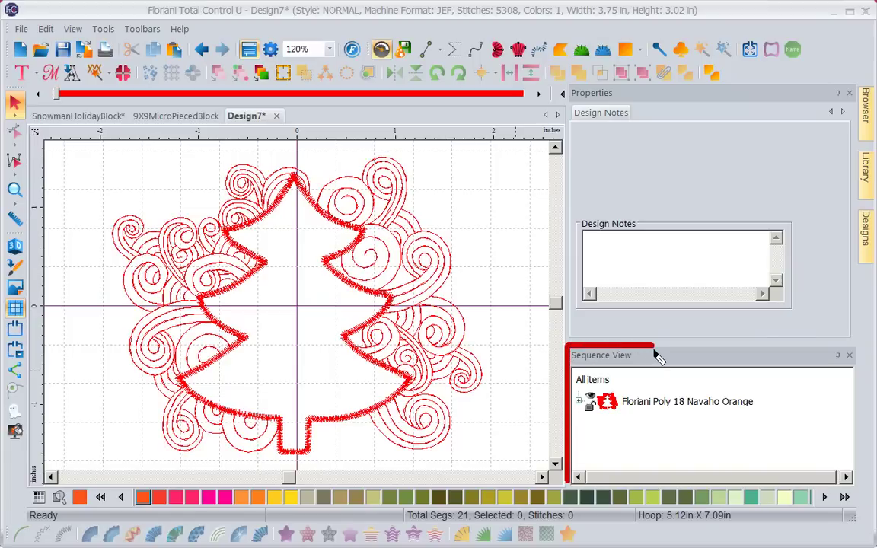
left_click(593, 380)
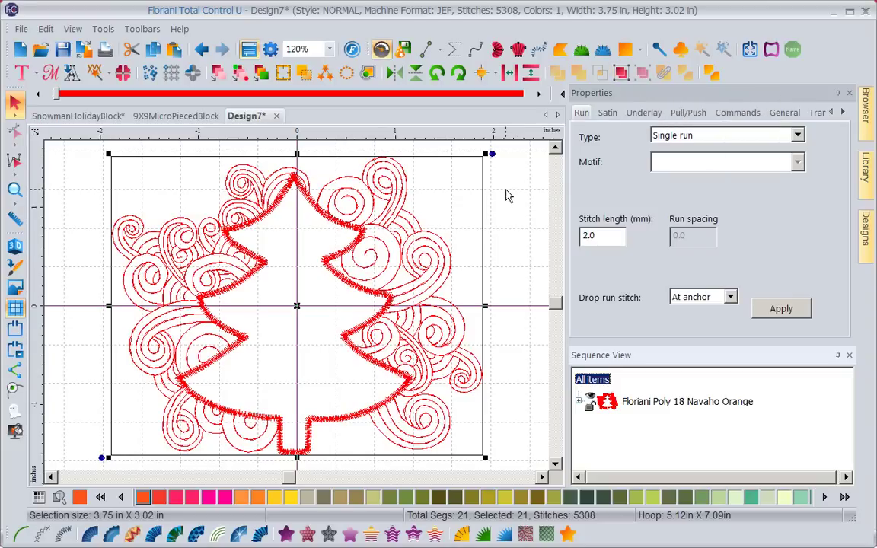
left_click(501, 242)
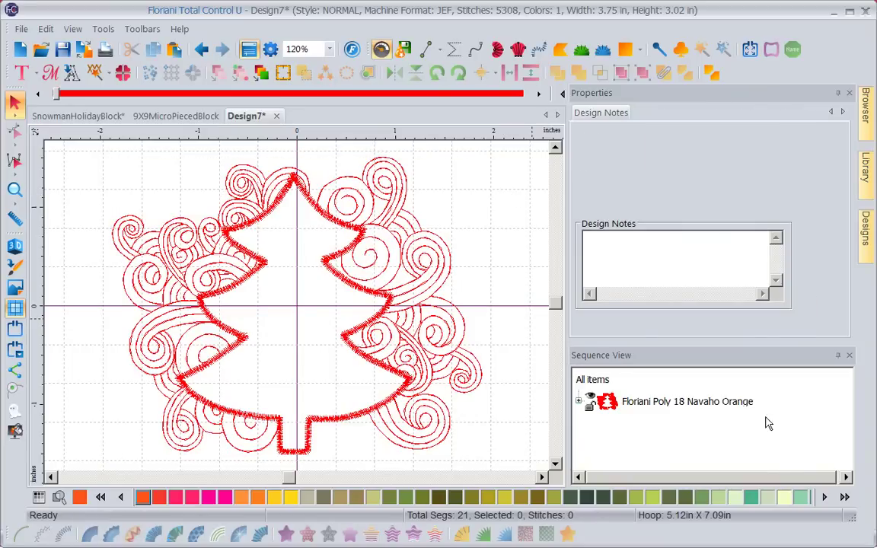
Step through the Run segments to the lone 76-stitch spiral and copy it.
left_click(579, 402)
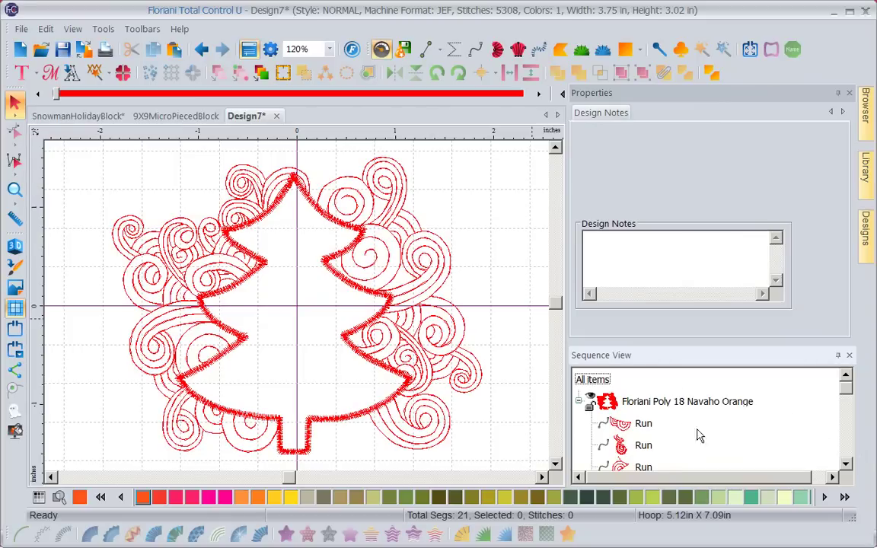
left_click(644, 423)
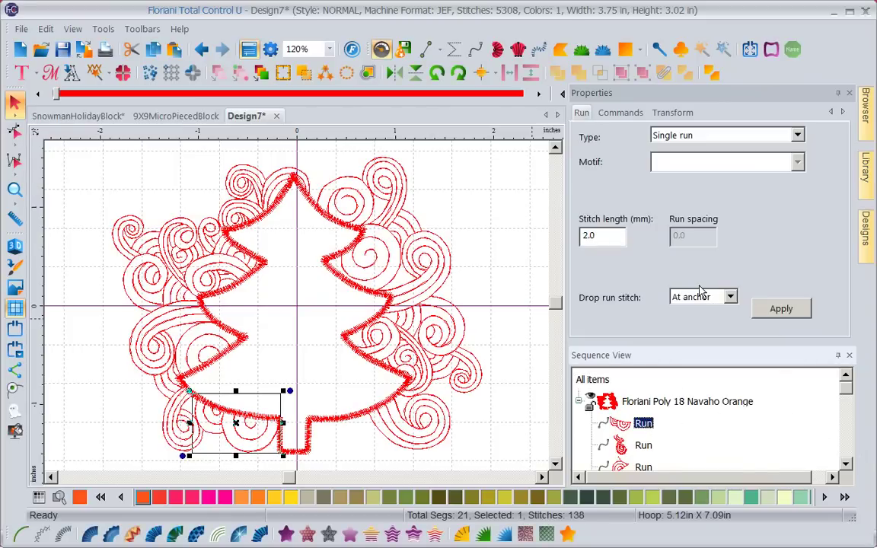
key("Down")
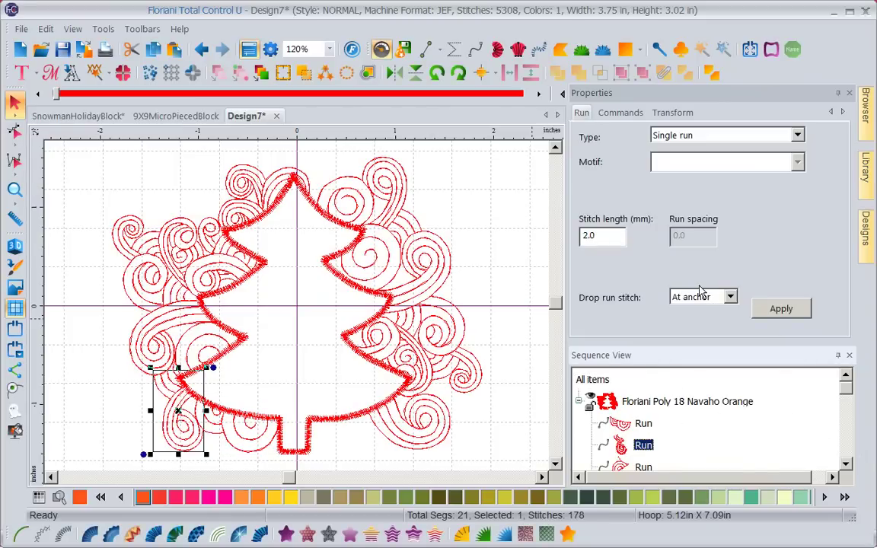
key("Down")
key("Down")
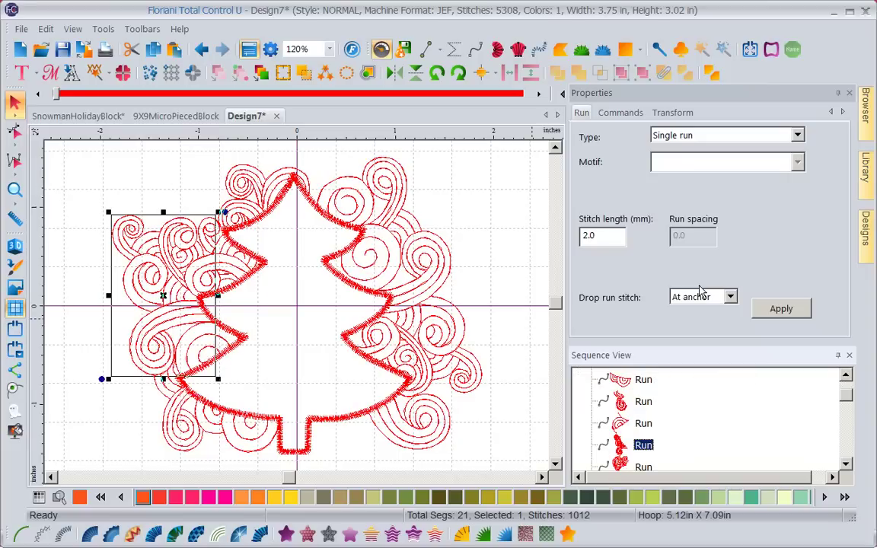
key("Down")
key("Down")
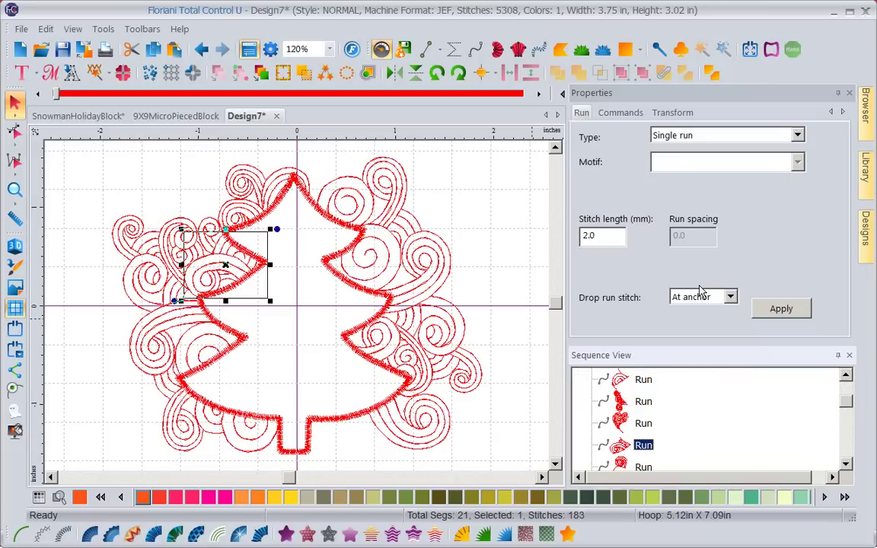
key("Down")
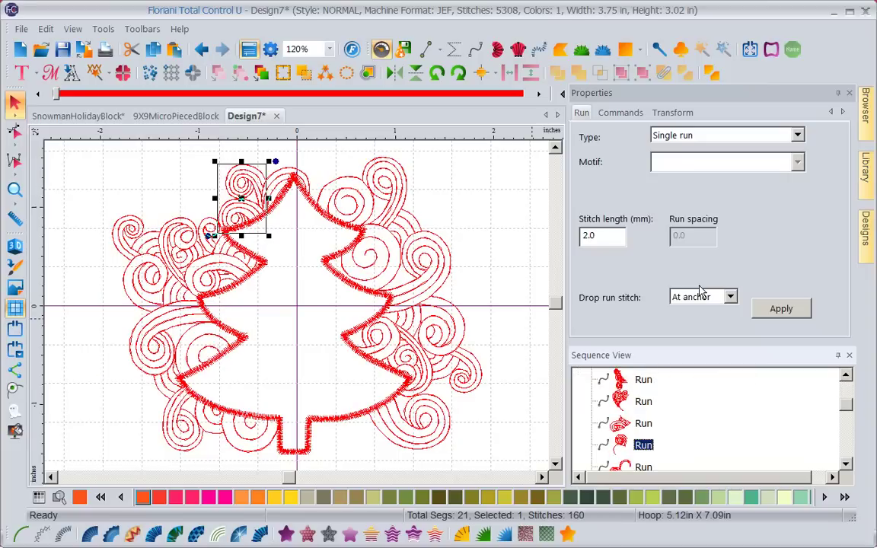
key("Down")
key("Down")
key("Down")
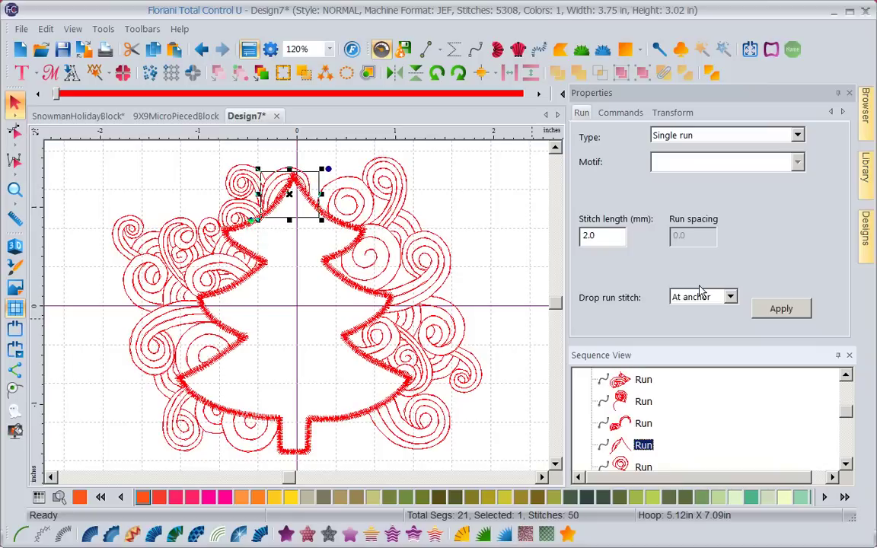
key("Down")
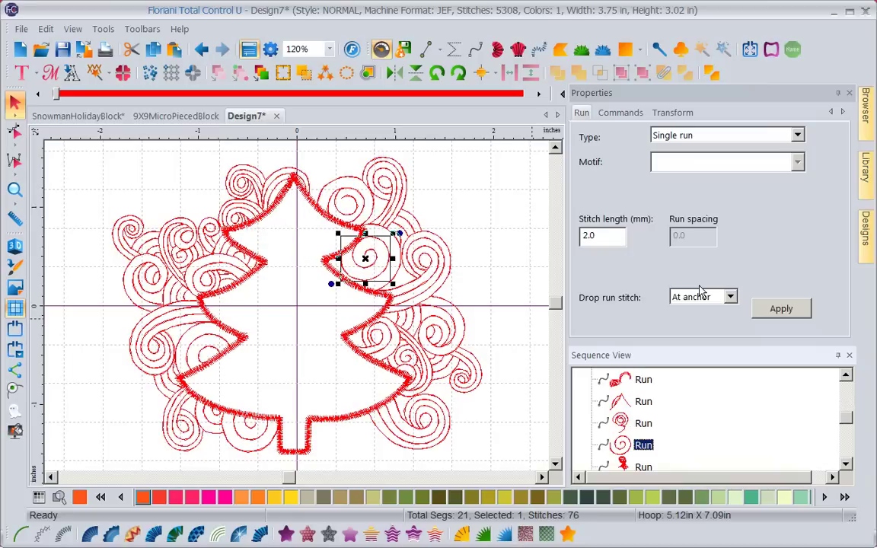
right_click(372, 261)
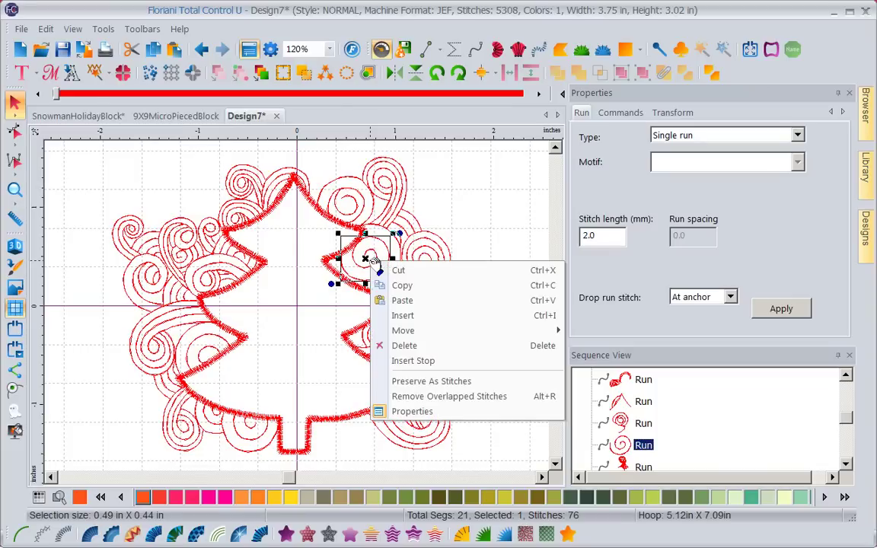
left_click(399, 286)
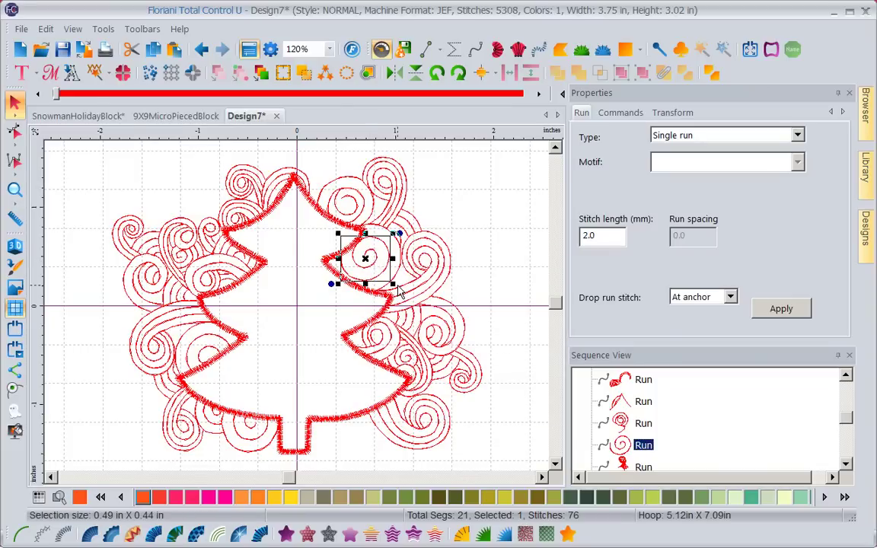
Create new design Design8 and paste the copied 76-stitch spiral into it.
left_click(20, 49)
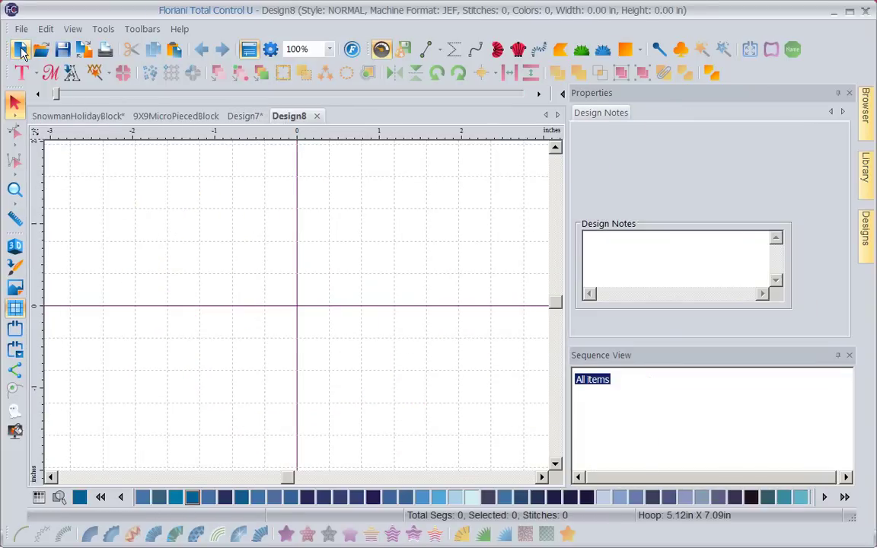
right_click(251, 281)
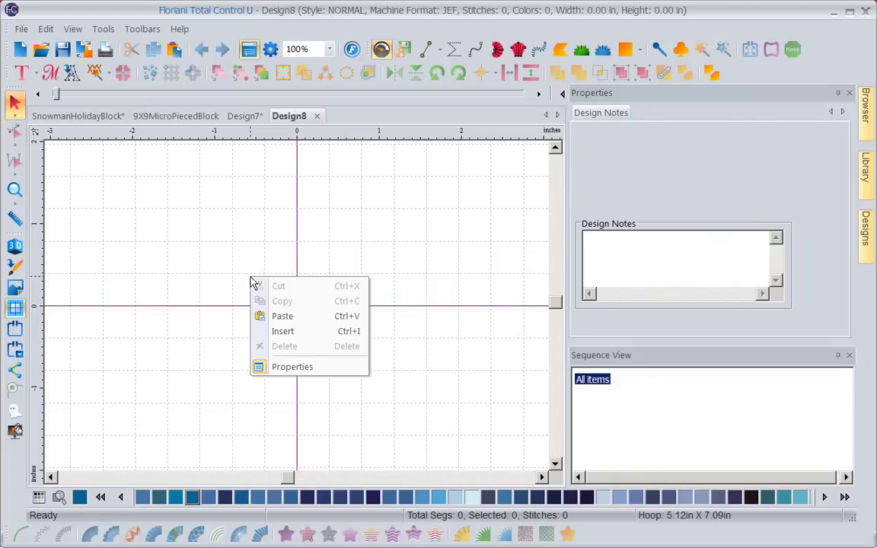
left_click(280, 317)
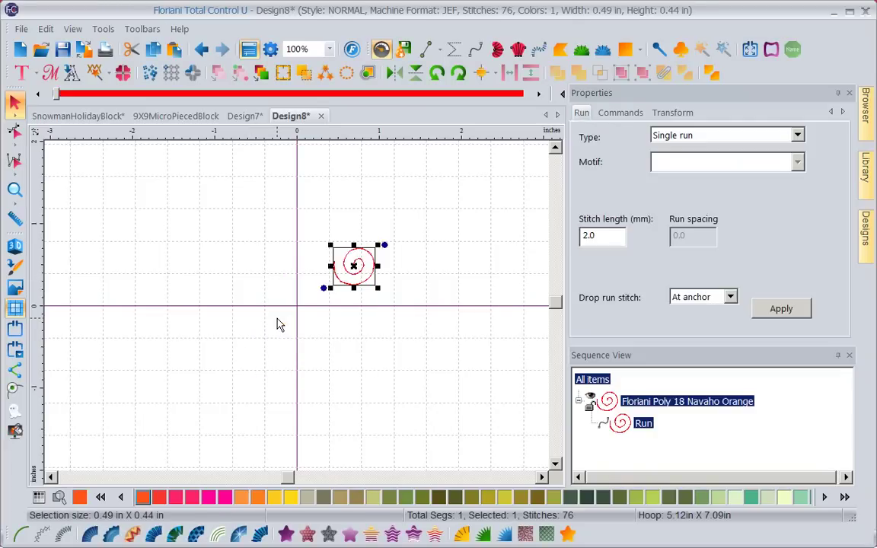
Preview a Fling Repeat of the spiral on a 130 × 180 mm template.
left_click(150, 74)
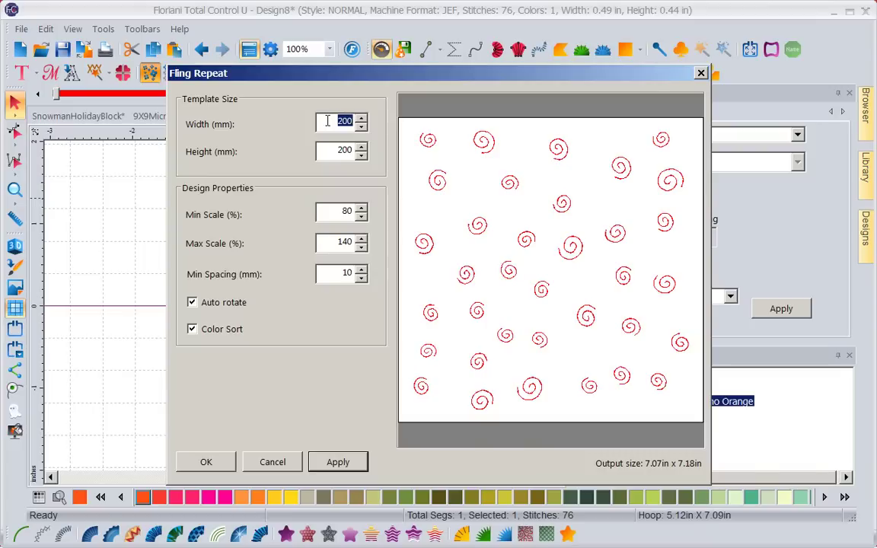
type("130")
left_click(355, 150)
key("BackSpace")
key("BackSpace")
key("BackSpace")
type("180")
left_click(335, 464)
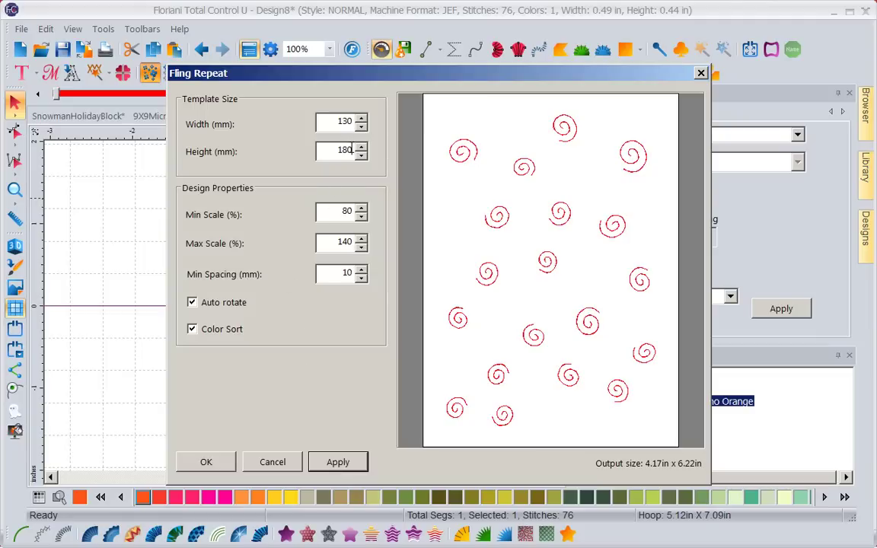
Preview the fling with the template height changed to 1000 mm.
double_click(351, 150)
type("1000")
left_click(336, 460)
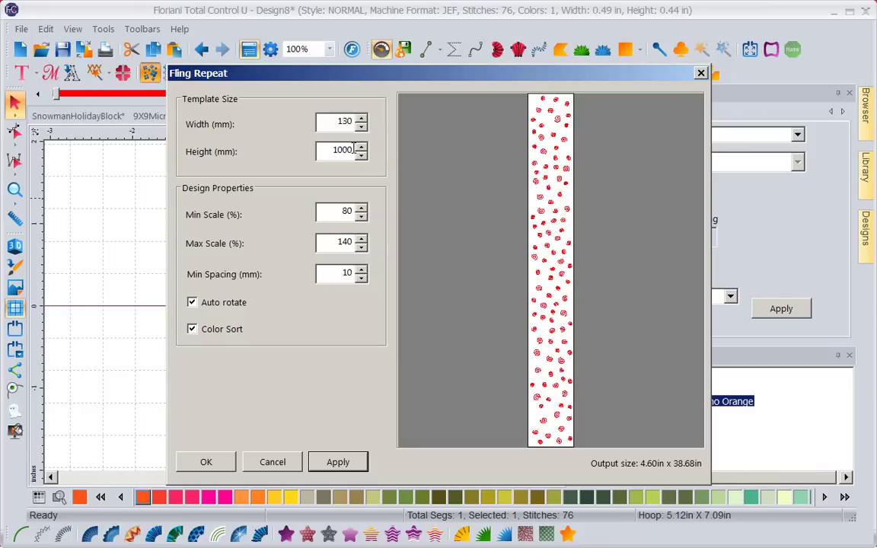
Set the template height back to 180 mm and reapply the fling.
key("BackSpace")
key("BackSpace")
key("BackSpace")
type("80")
left_click(338, 462)
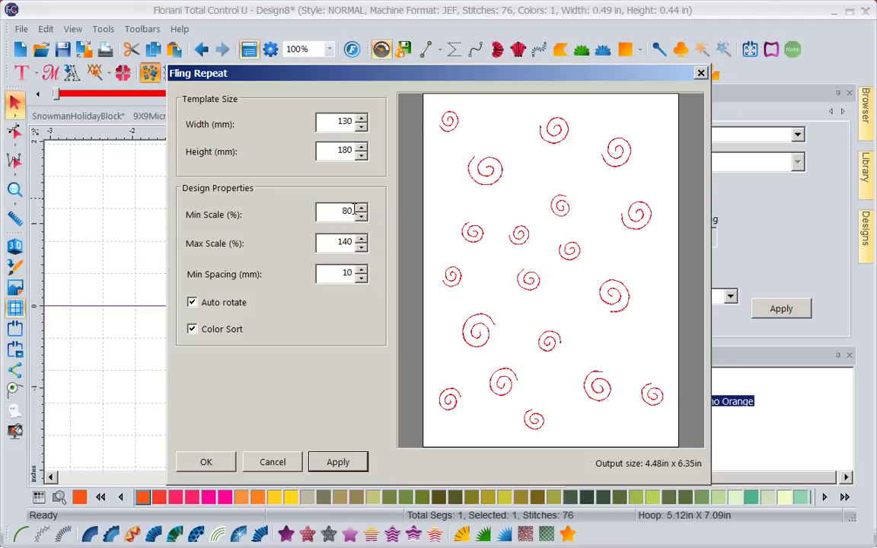
Set the fling Min Scale to 70% and Max Scale to 130%, then apply.
left_click(354, 211)
key("BackSpace")
key("BackSpace")
type("70")
left_click(352, 242)
key("BackSpace")
key("BackSpace")
type("30")
left_click(338, 462)
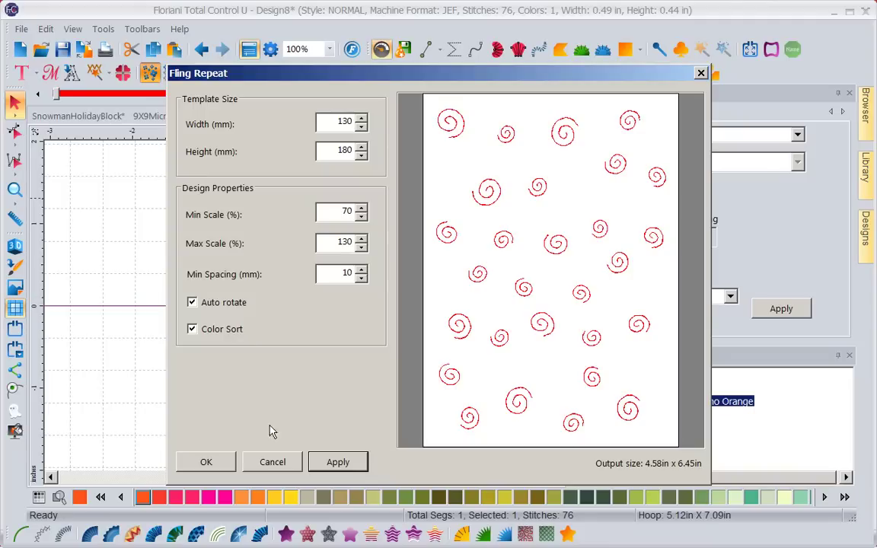
Regenerate the random spiral layout several times until it outputs 4.57 × 6.50 in.
left_click(349, 462)
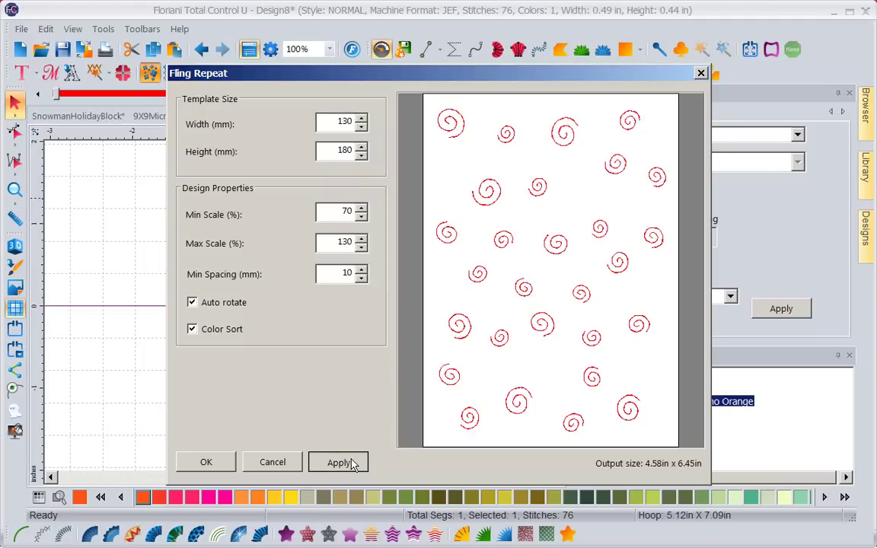
left_click(351, 463)
left_click(351, 462)
left_click(351, 462)
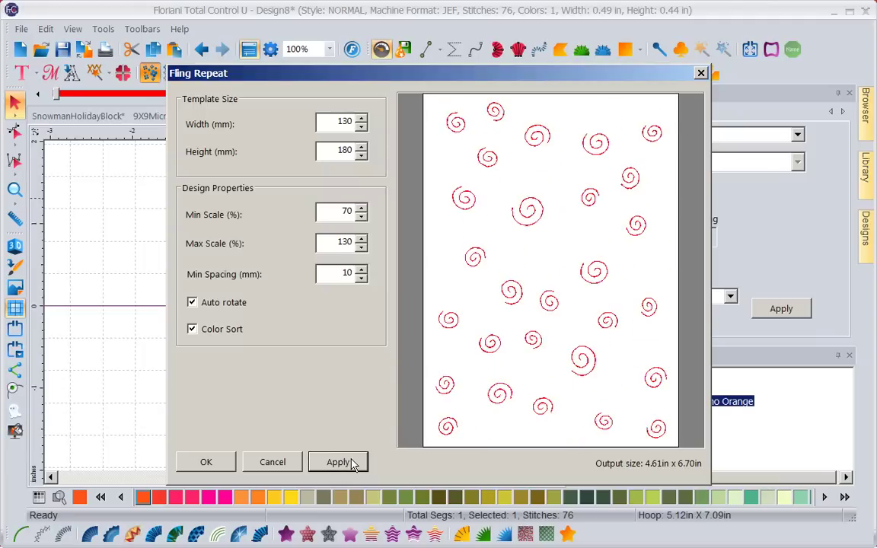
left_click(351, 463)
left_click(351, 463)
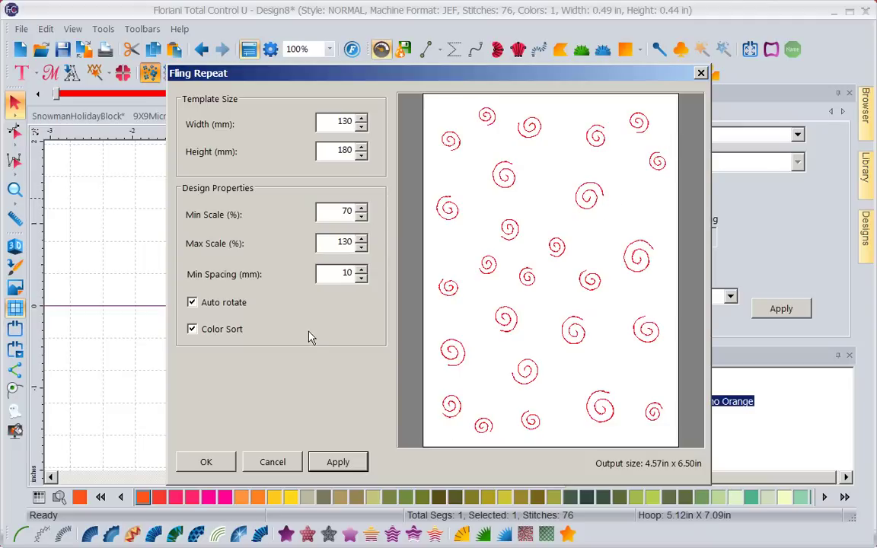
Accept the fling to add 26 spiral runs, 1968 stitches, into Design8.
left_click(207, 462)
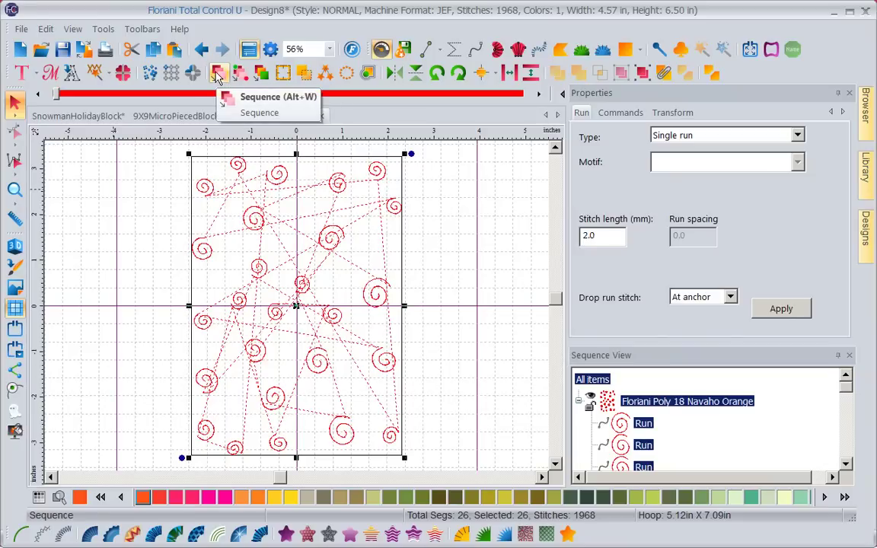
Resequence the 26 spiral runs so connectors link neighbouring spirals.
left_click(218, 76)
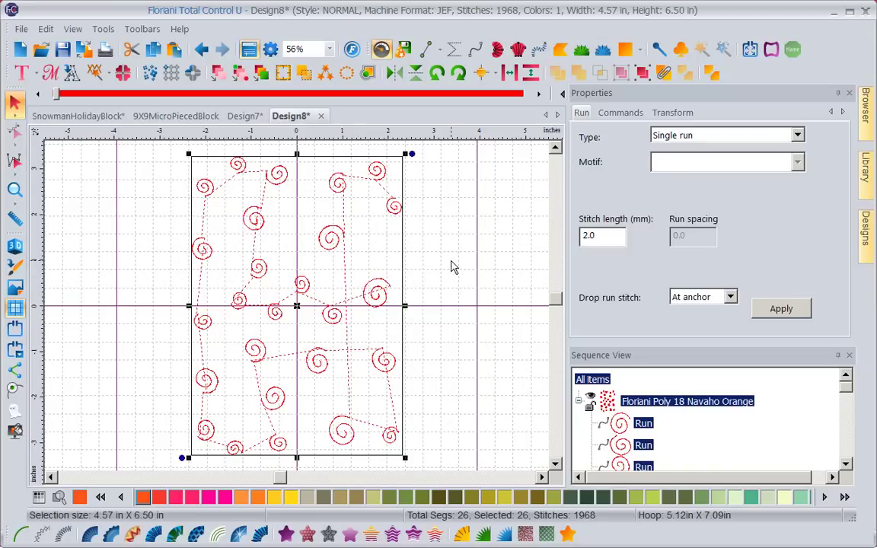
Place Tree.waf on the canvas and drag it left over the spiral pattern.
mouse_move(868, 240)
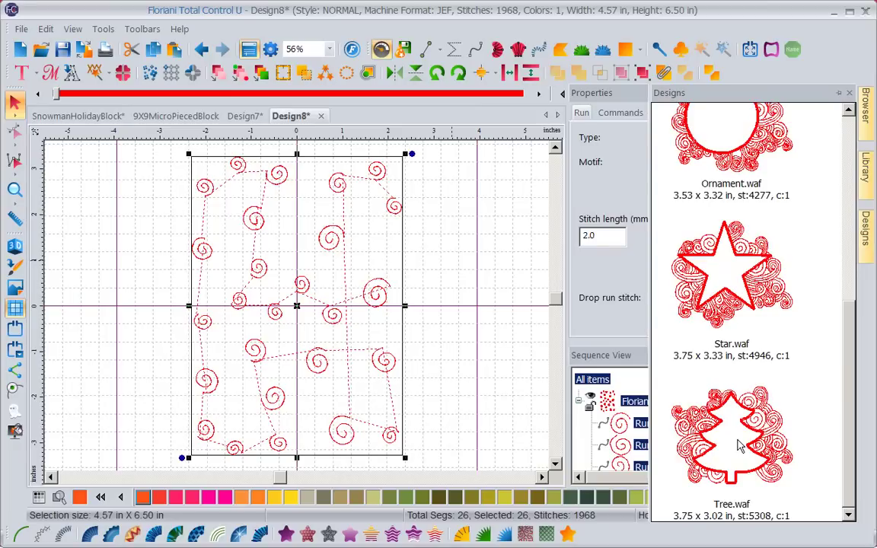
left_click_drag(737, 445, 376, 357)
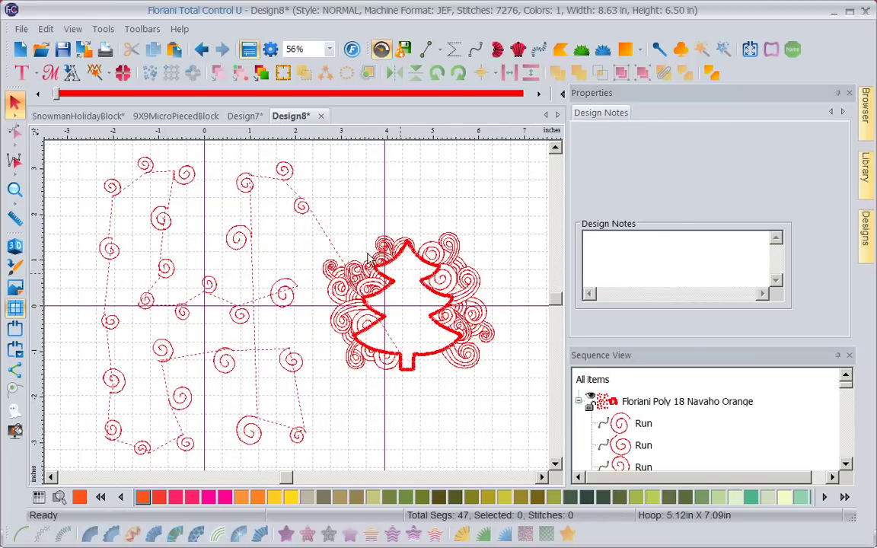
left_click(381, 274)
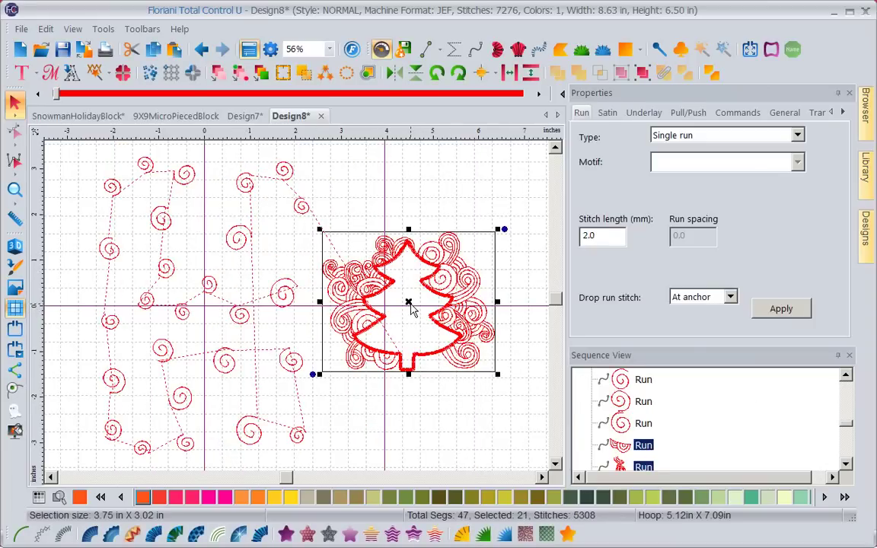
key("Escape")
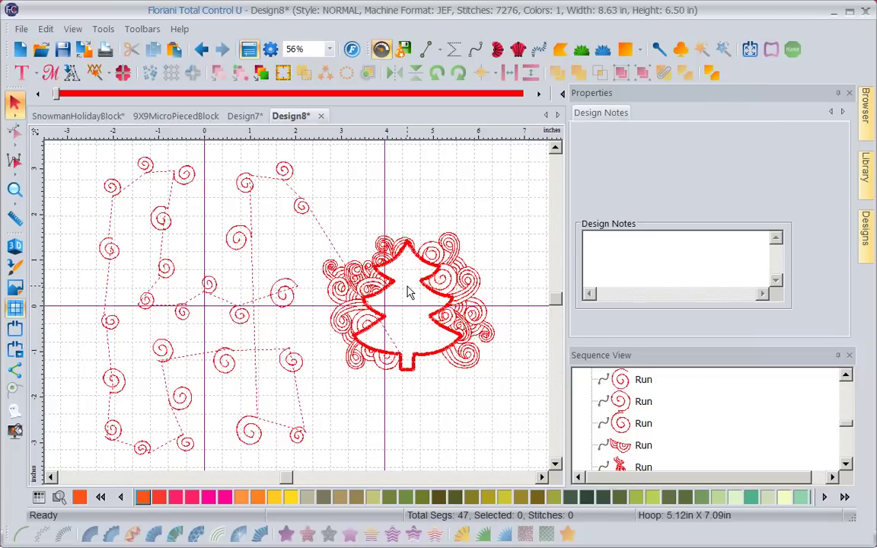
left_click(408, 293)
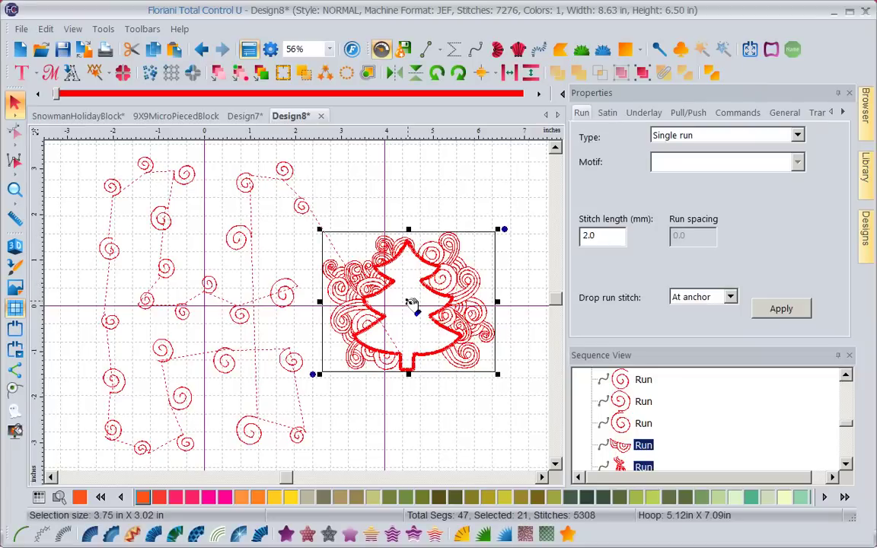
left_click_drag(411, 300, 204, 298)
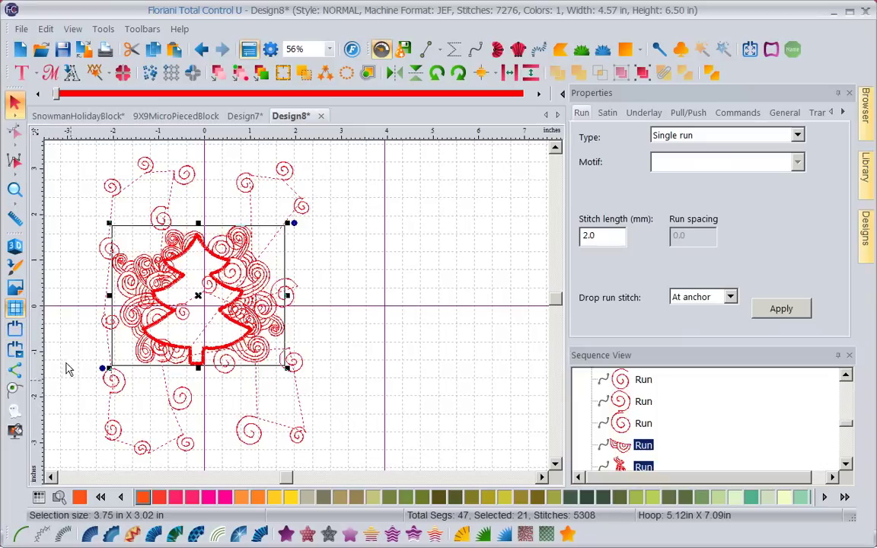
Show the 5×7 hoop and nudge the tree to sit evenly among the spirals.
left_click(15, 329)
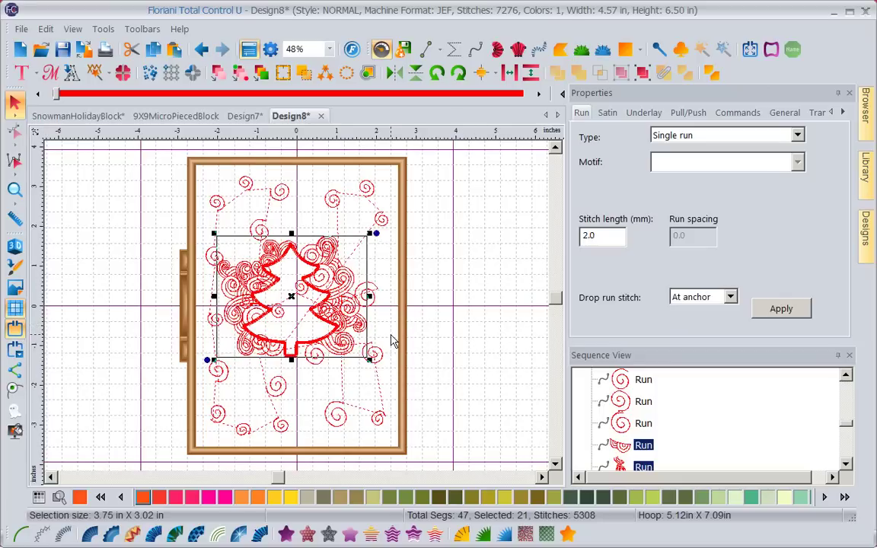
left_click_drag(292, 298, 303, 312)
left_click(480, 264)
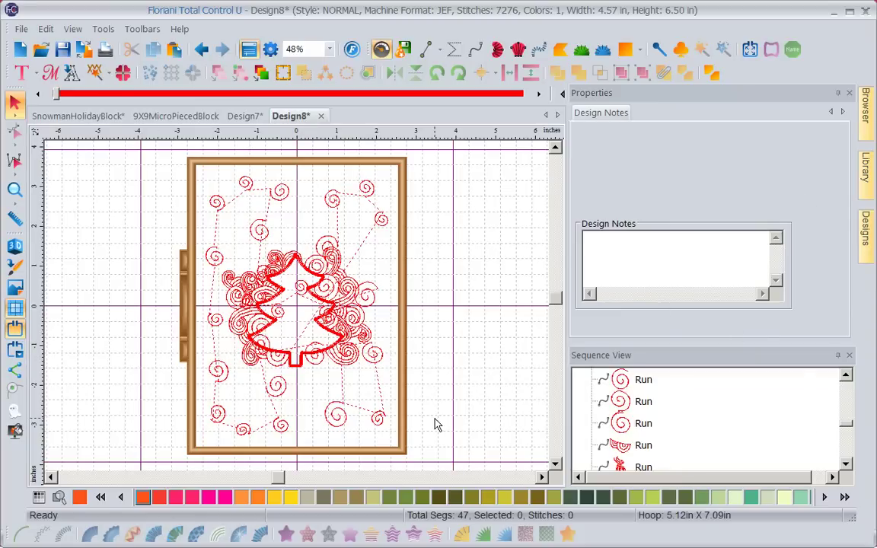
In Sequence View, delete the first spiral run hidden under the tree.
left_click(846, 375)
left_click(845, 374)
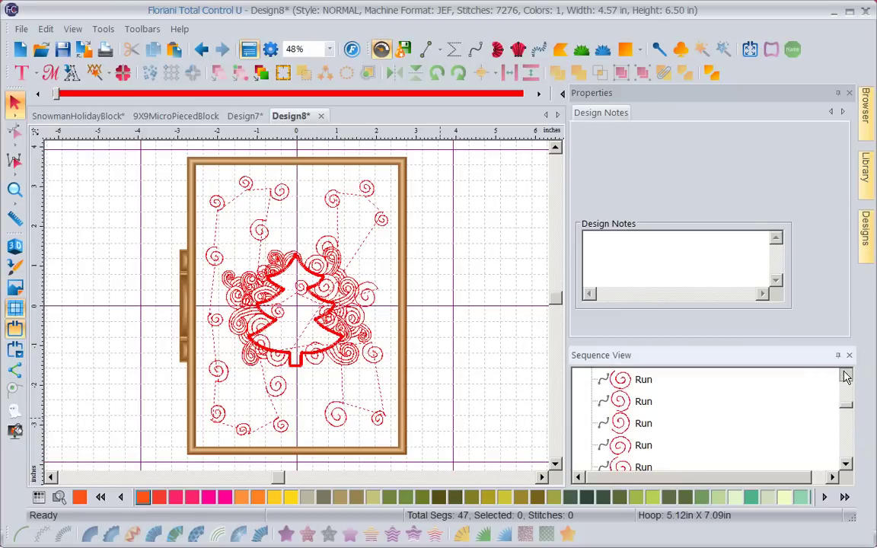
left_click(846, 374)
left_click(845, 375)
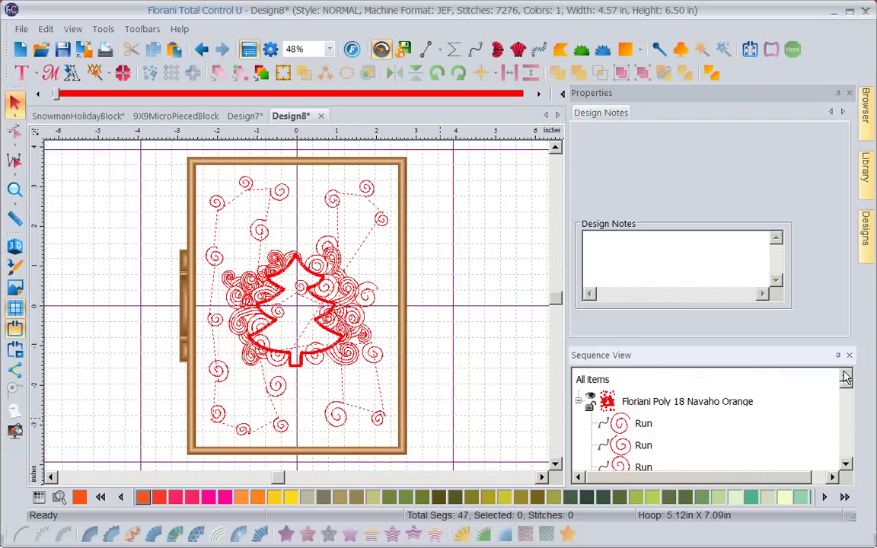
left_click(630, 424)
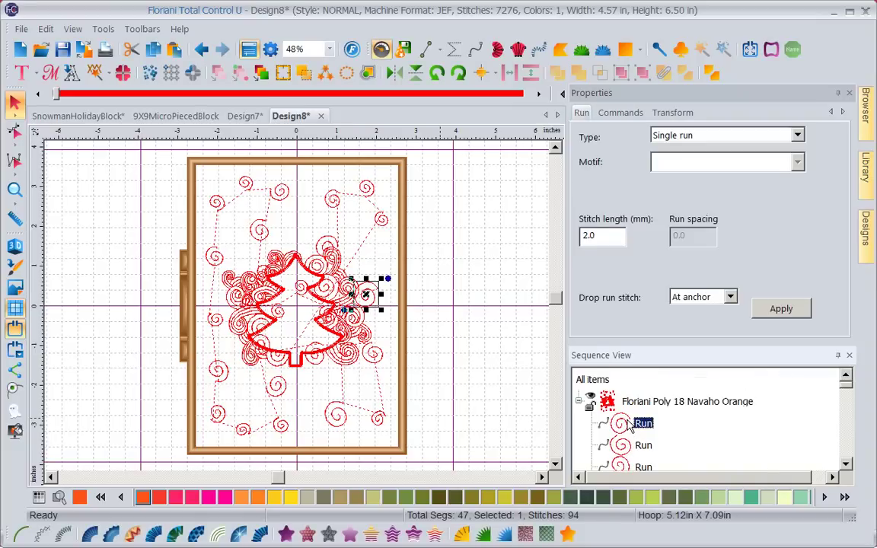
key("Down")
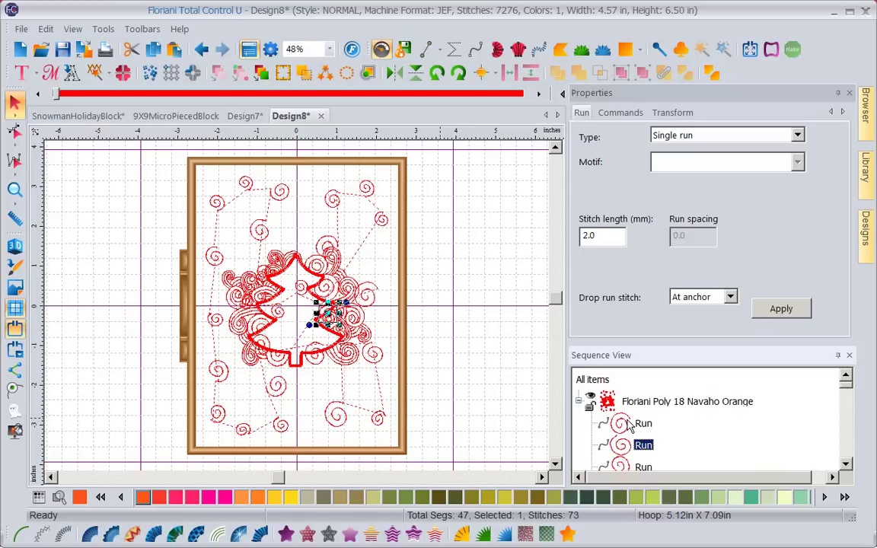
key("Delete")
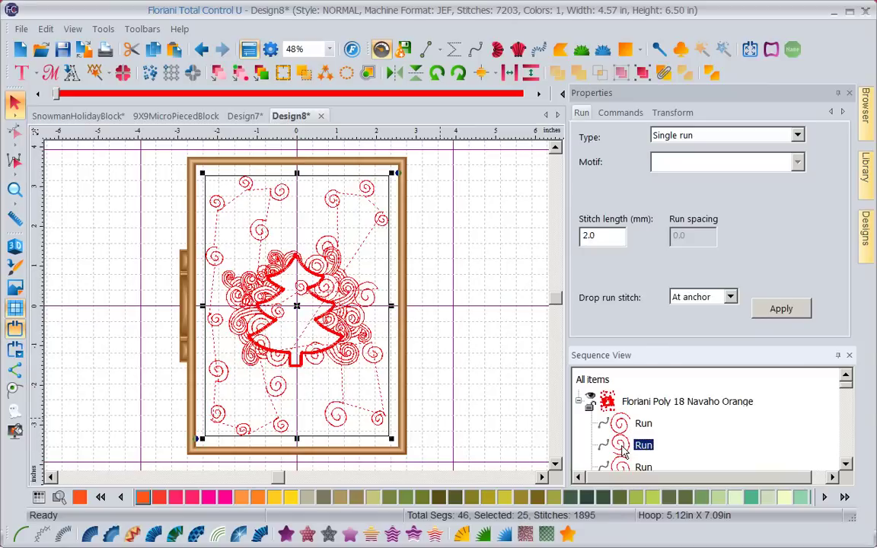
Delete two more spiral runs lying under the tree.
right_click(622, 451)
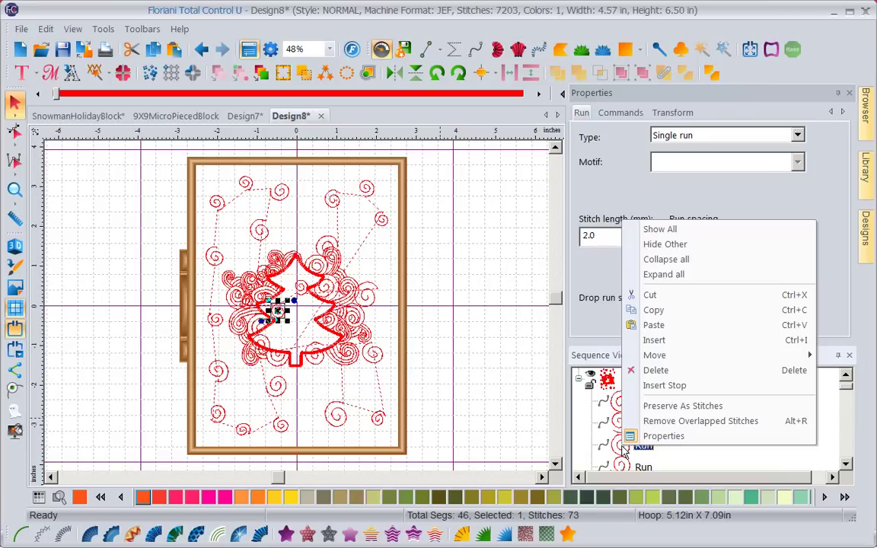
key("Delete")
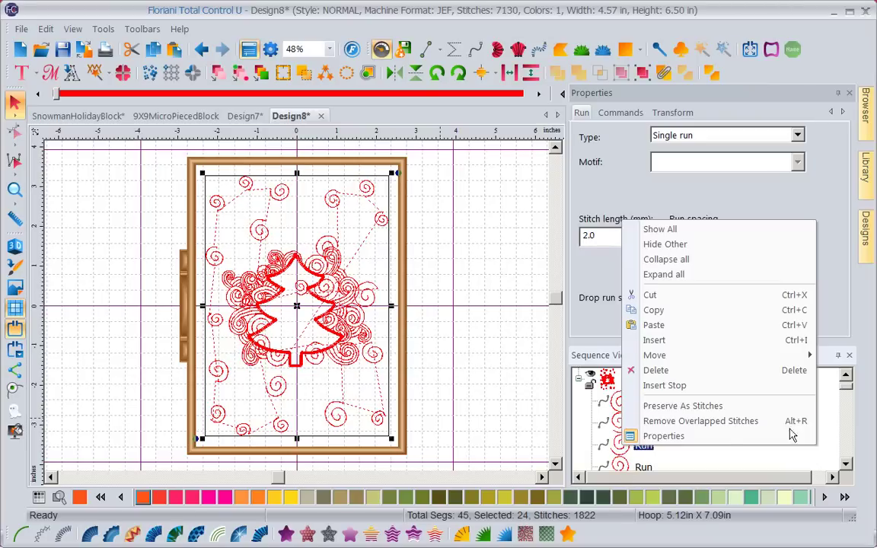
mouse_move(624, 448)
left_mouse_down()
mouse_move(623, 455)
mouse_move(626, 447)
left_mouse_up()
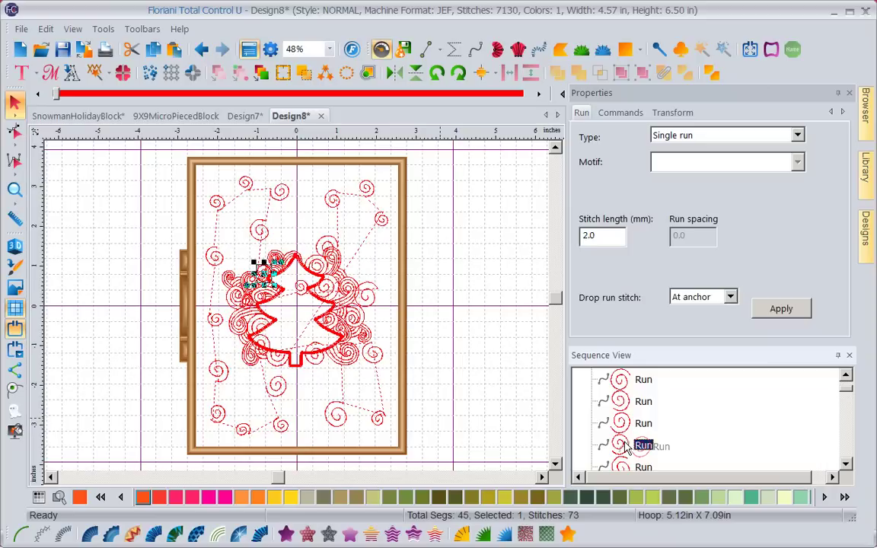
key("Delete")
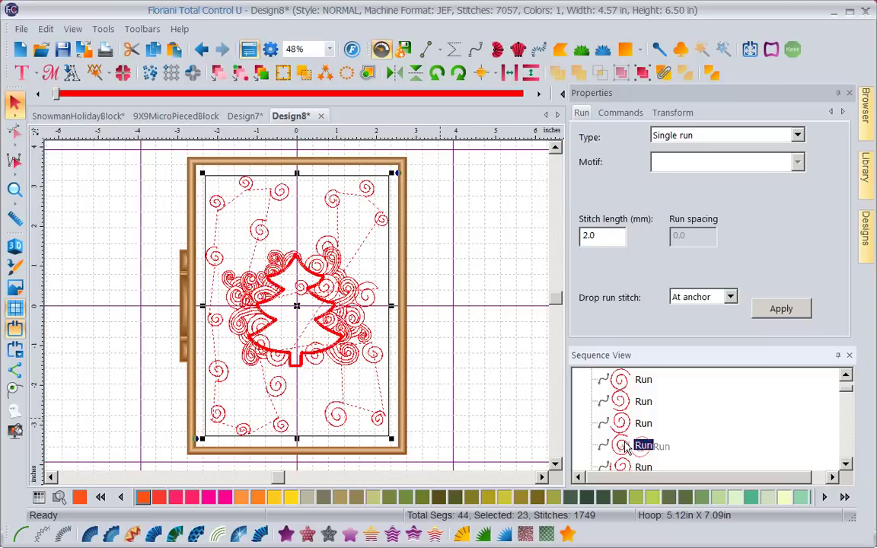
Step through the remaining runs to select other spirals near the tree.
left_click(625, 448)
left_click_drag(626, 448, 626, 448)
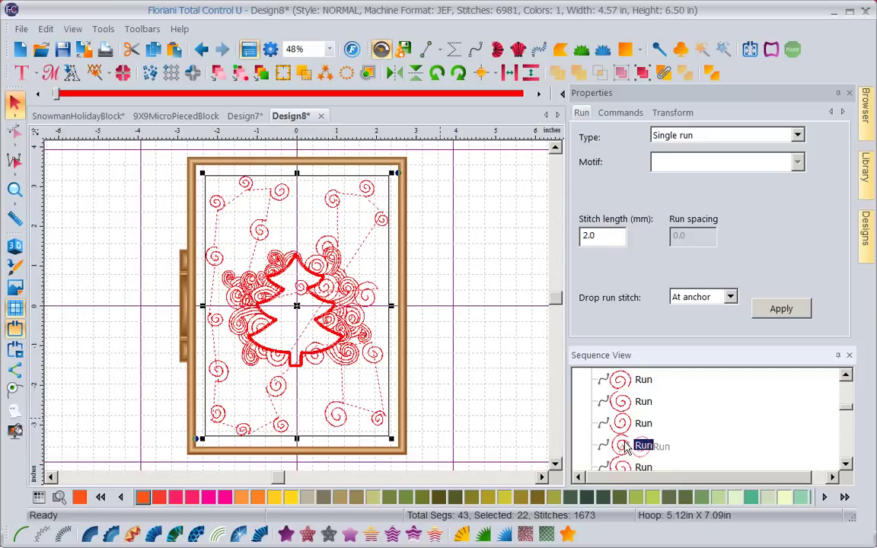
key("Tab")
key("Tab")
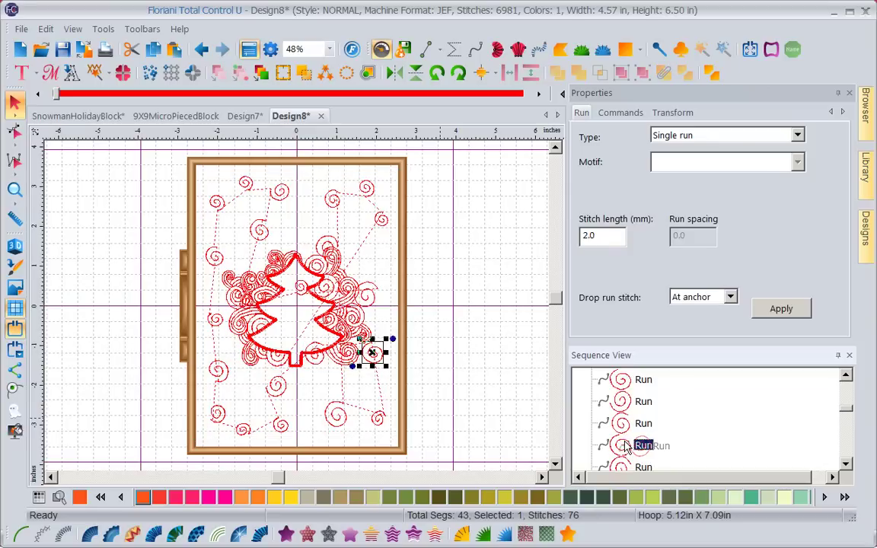
key("Escape")
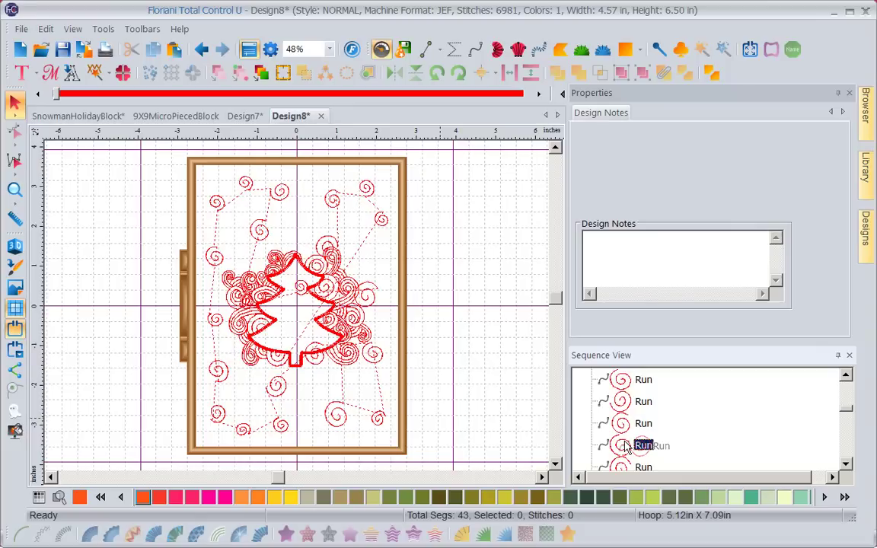
mouse_move(625, 447)
left_mouse_down()
mouse_move(567, 415)
mouse_move(578, 392)
mouse_move(567, 411)
mouse_move(621, 455)
left_mouse_up()
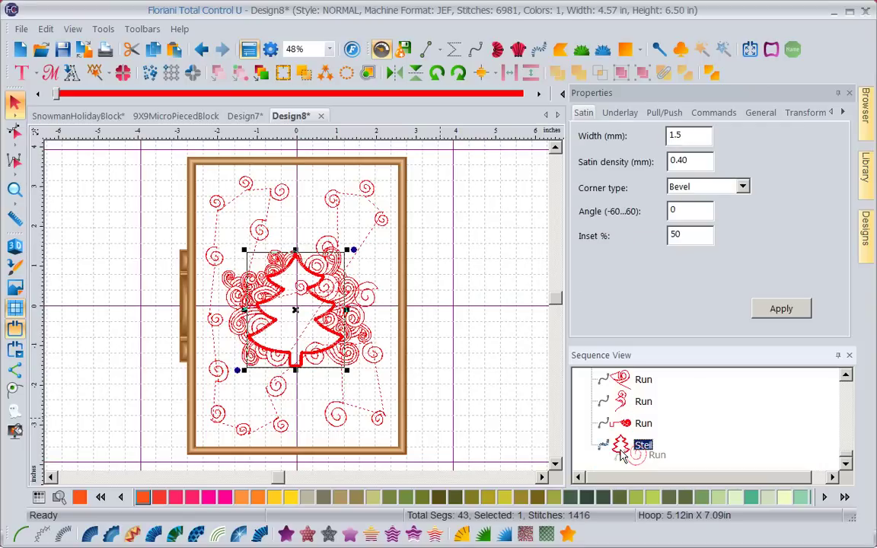
left_click_drag(623, 455, 791, 479)
Delete the second Run at the top of Sequence View, leaving 42 segments.
left_click(845, 375)
left_click(845, 375)
left_click(845, 375)
left_click(845, 377)
left_click(845, 376)
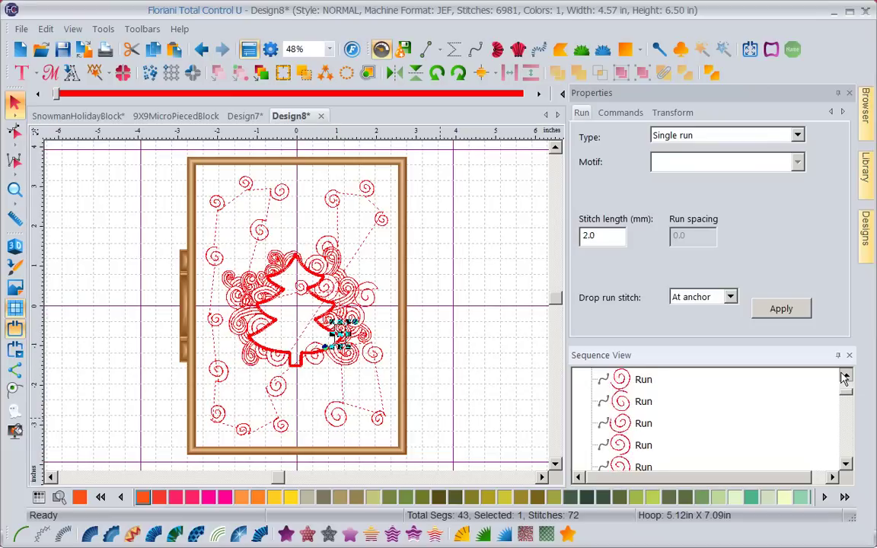
left_click(845, 376)
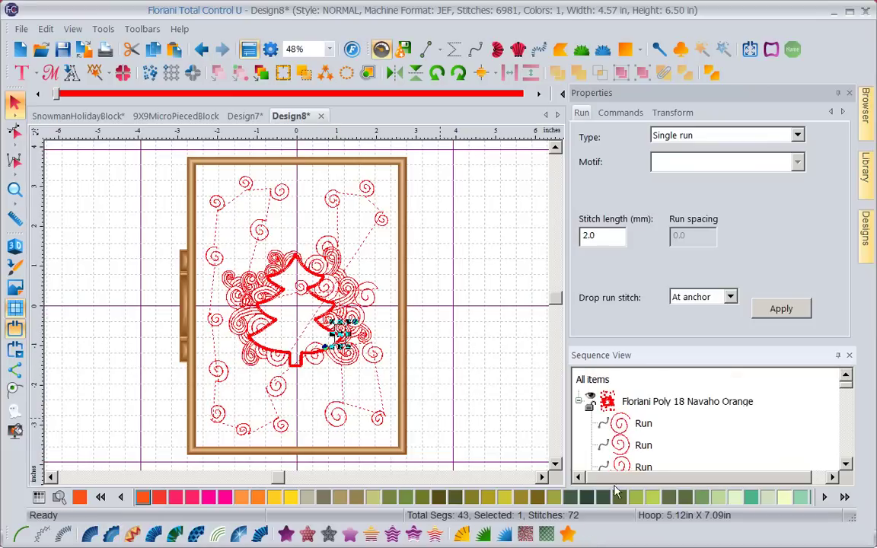
left_click(617, 434)
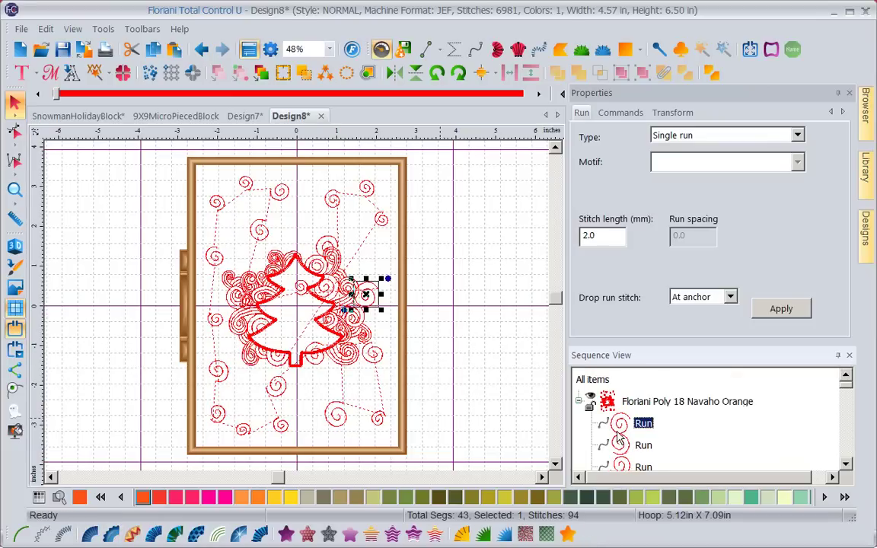
key("Down")
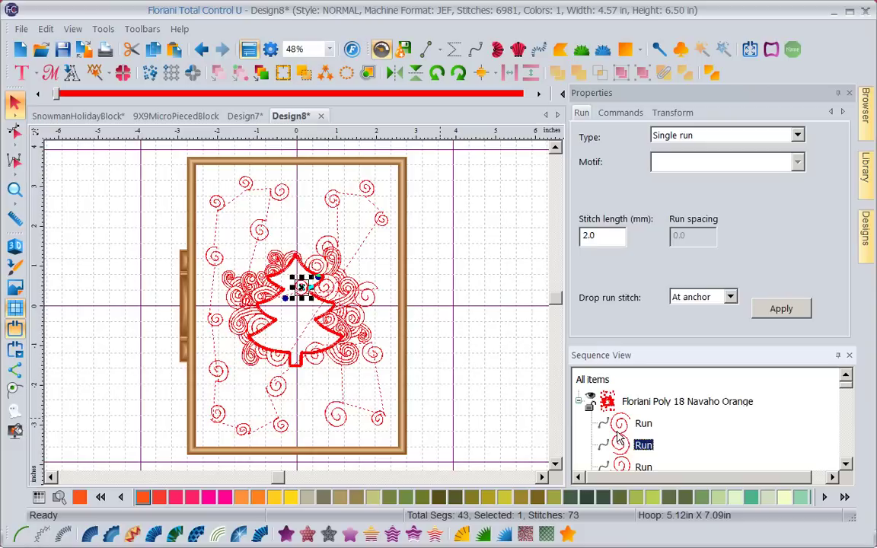
key("Delete")
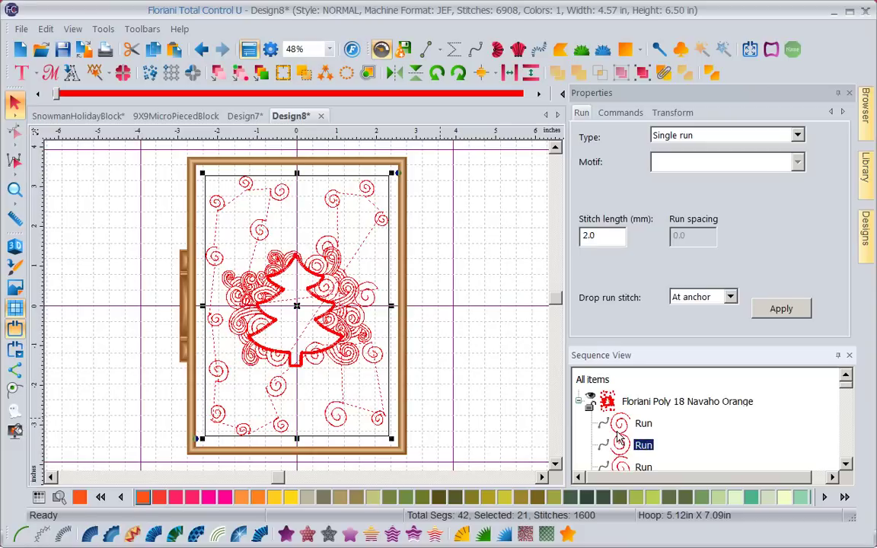